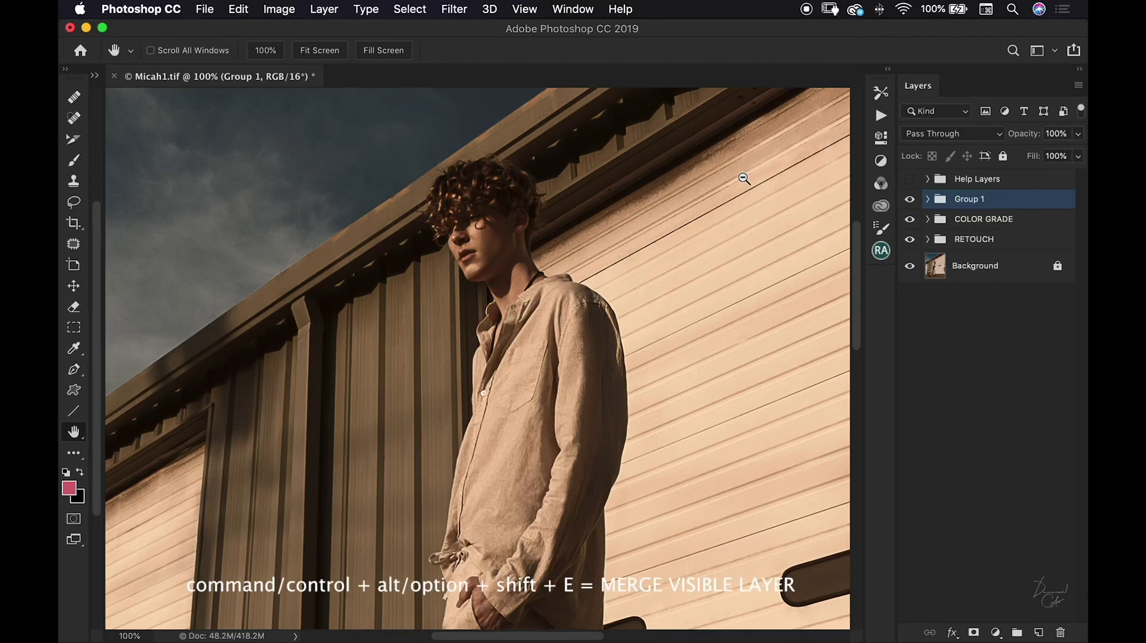
Step: Merge all visible layers into a new layer, duplicate it, and name the two layers Normal and Vivid
{"action": "key", "text": "super+alt+shift+e"}
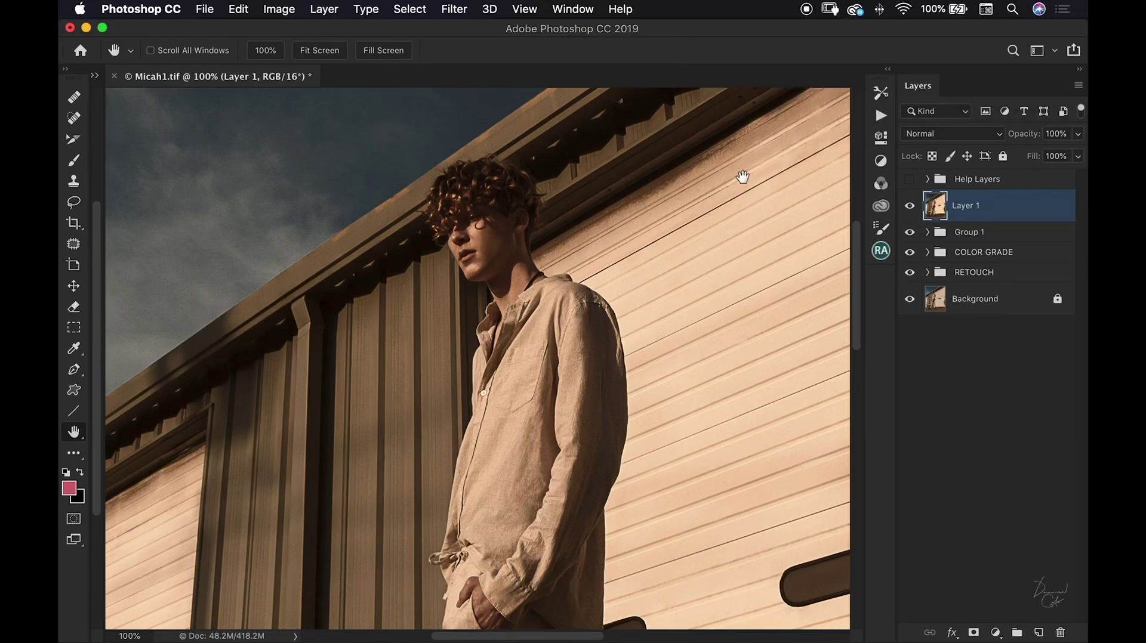
{"action": "key", "text": "super+j"}
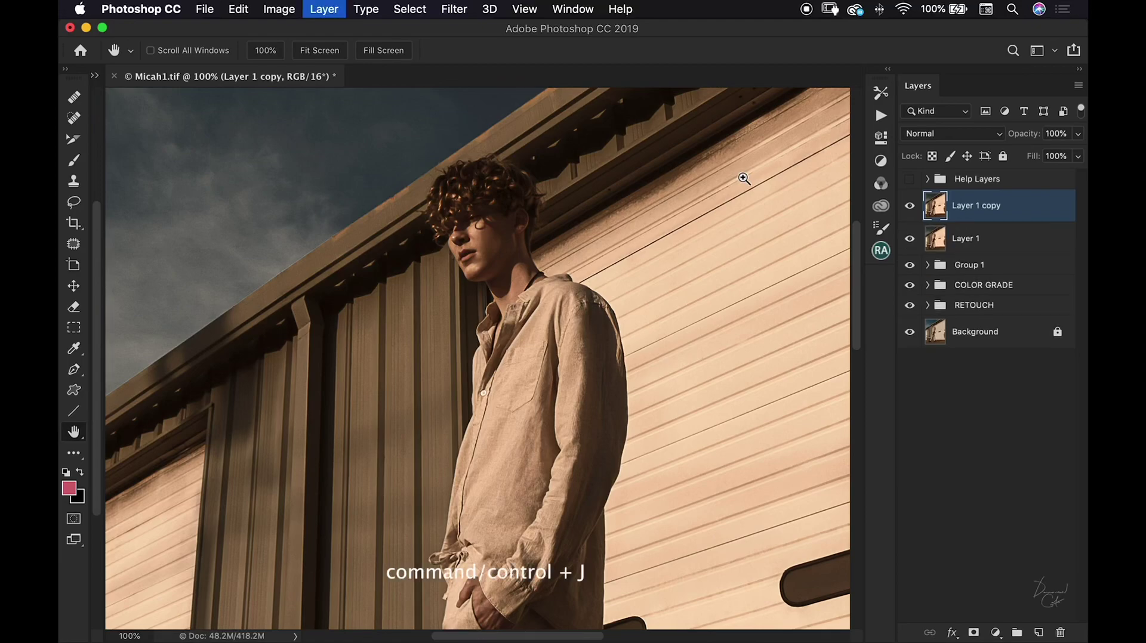
{"action": "double_click", "coordinate": [972, 239]}
{"action": "type", "text": "Normal"}
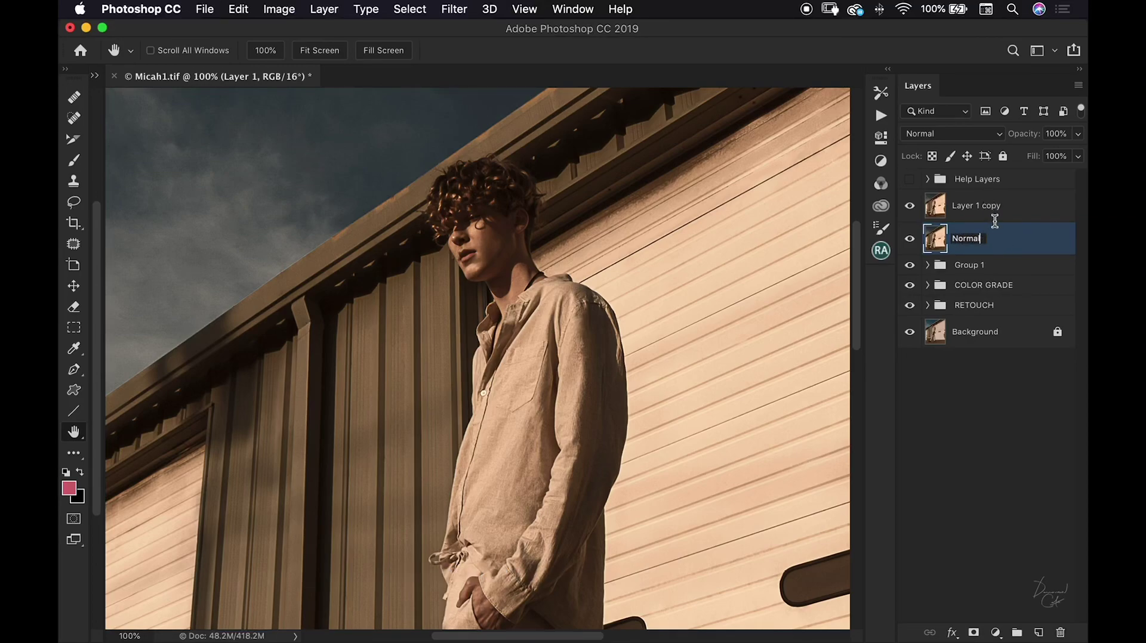
{"action": "key", "text": "Return"}
{"action": "double_click", "coordinate": [990, 206]}
{"action": "type", "text": "Vivid"}
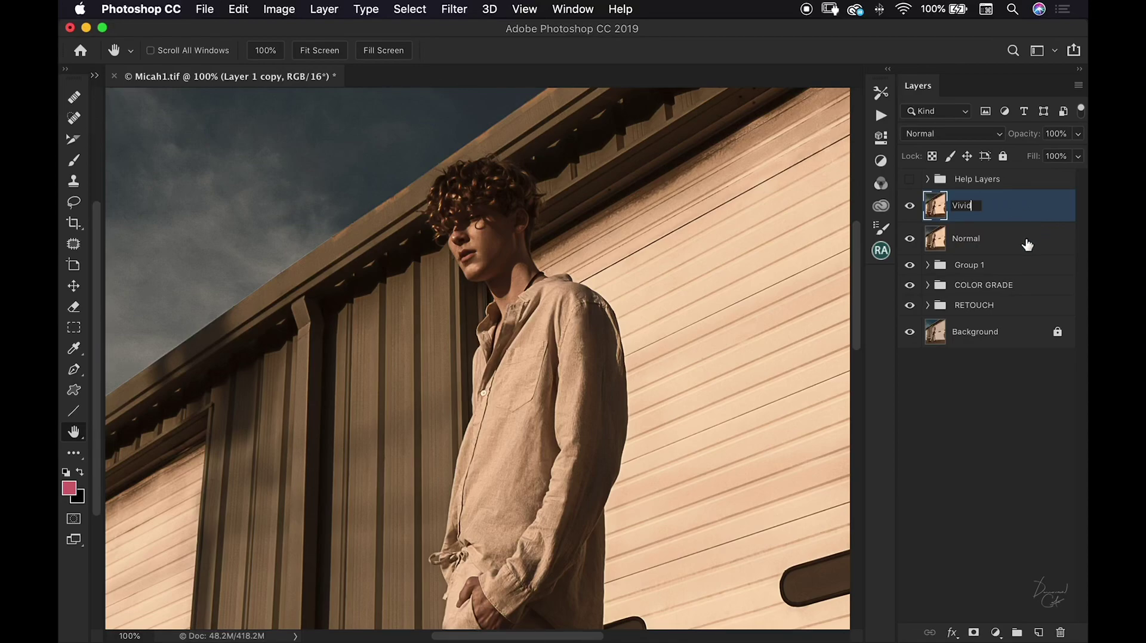
{"action": "key", "text": "Return"}
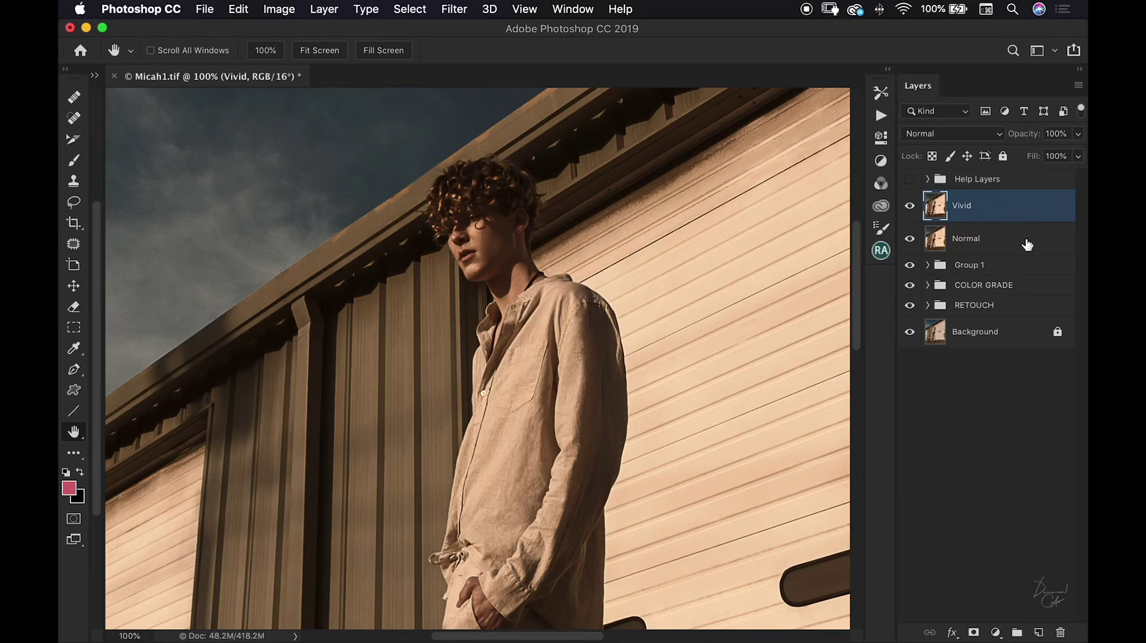
Step: Group the Normal and Vivid layers together and name the group Sharpen
{"action": "left_click", "coordinate": [1026, 244], "text": "shift"}
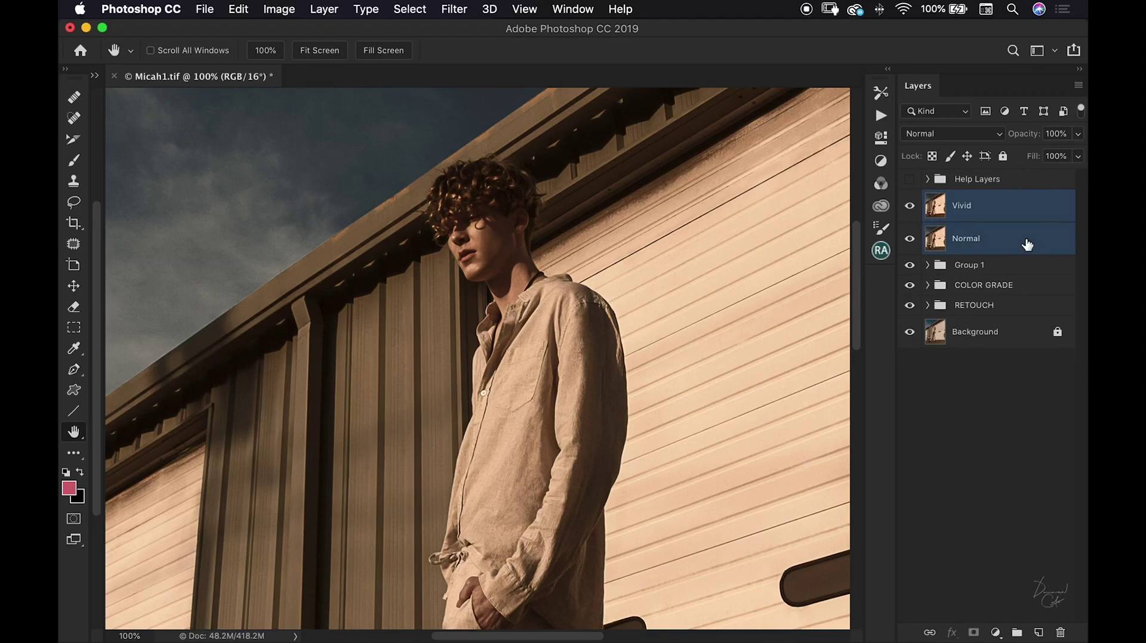
{"action": "key", "text": "super+g"}
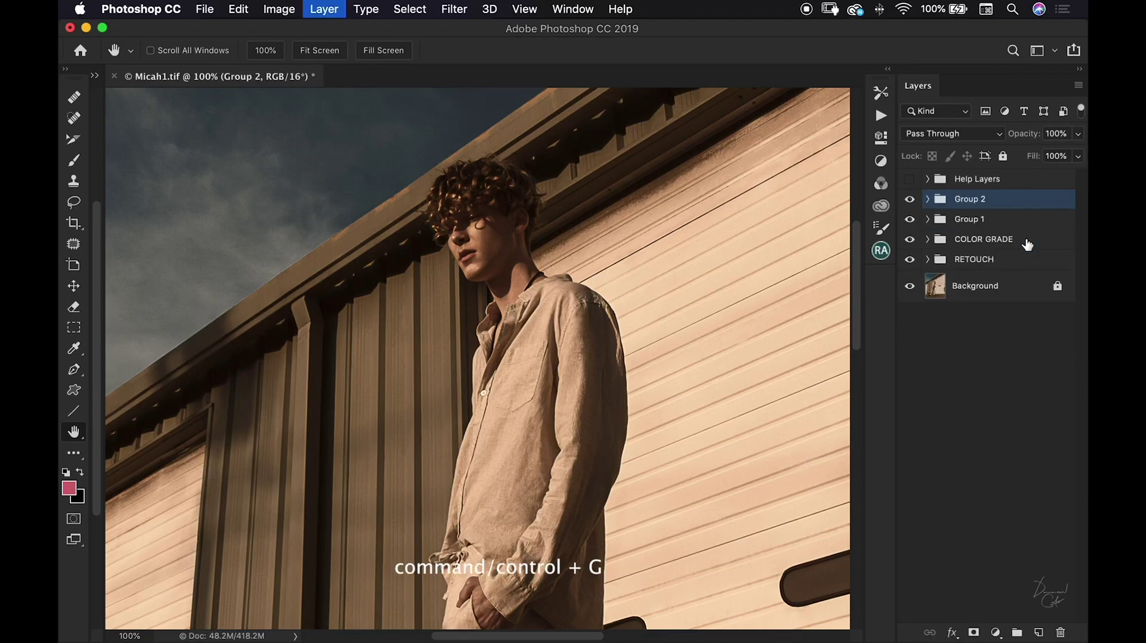
{"action": "double_click", "coordinate": [970, 200]}
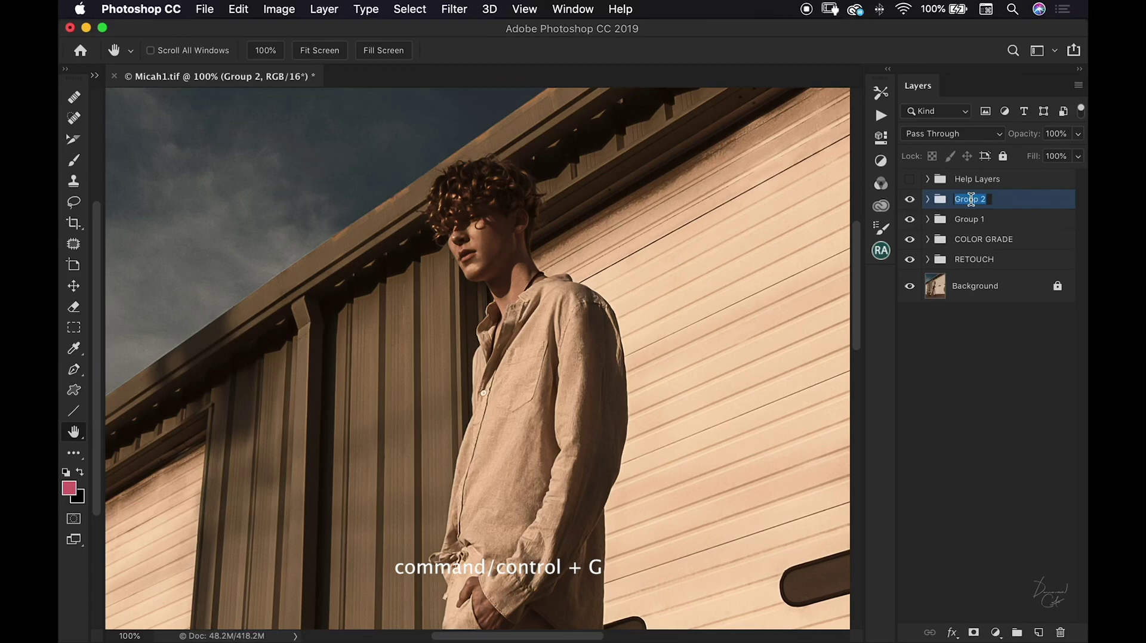
{"action": "type", "text": "Sharpen"}
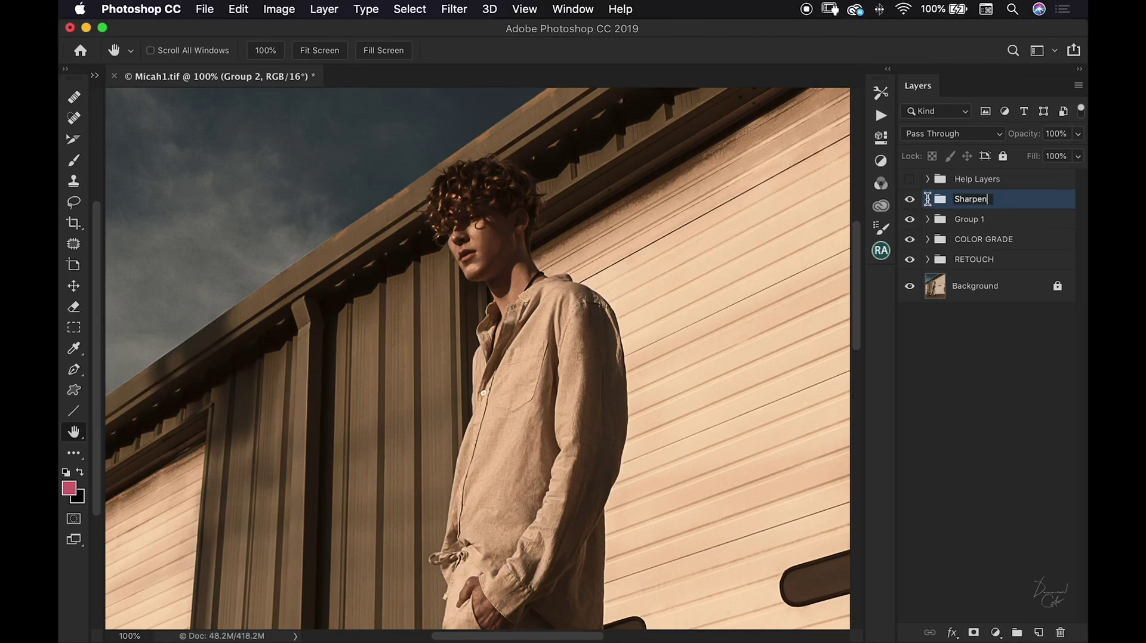
{"action": "key", "text": "Return"}
Step: Expand the Sharpen group and set its blend mode to Overlay
{"action": "left_click", "coordinate": [927, 199]}
{"action": "left_click", "coordinate": [965, 135]}
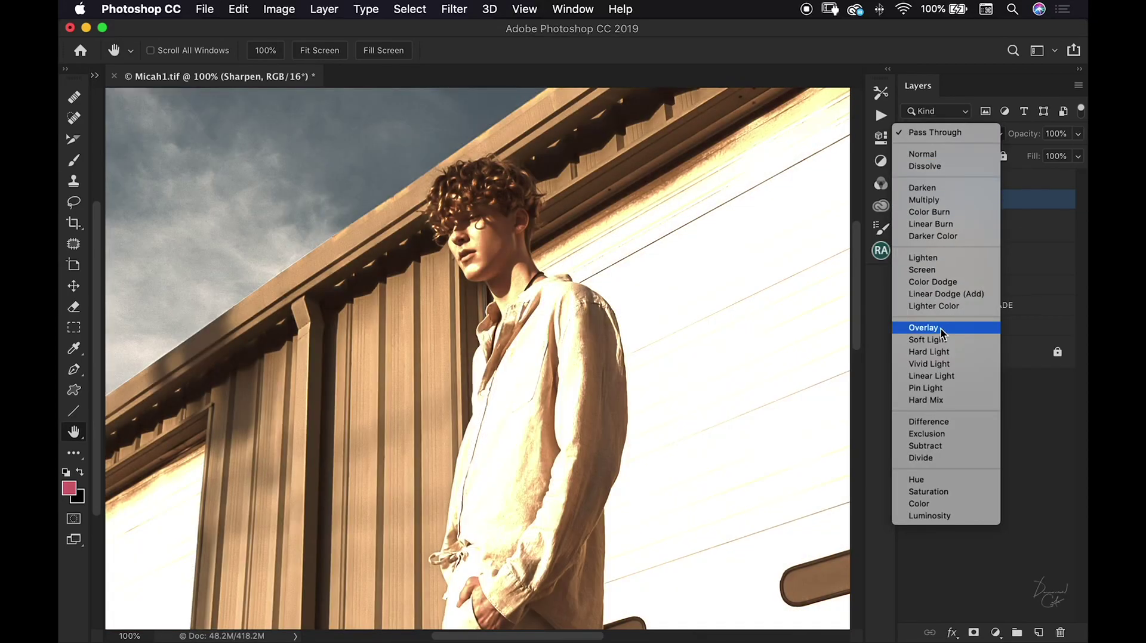
{"action": "left_click", "coordinate": [940, 328]}
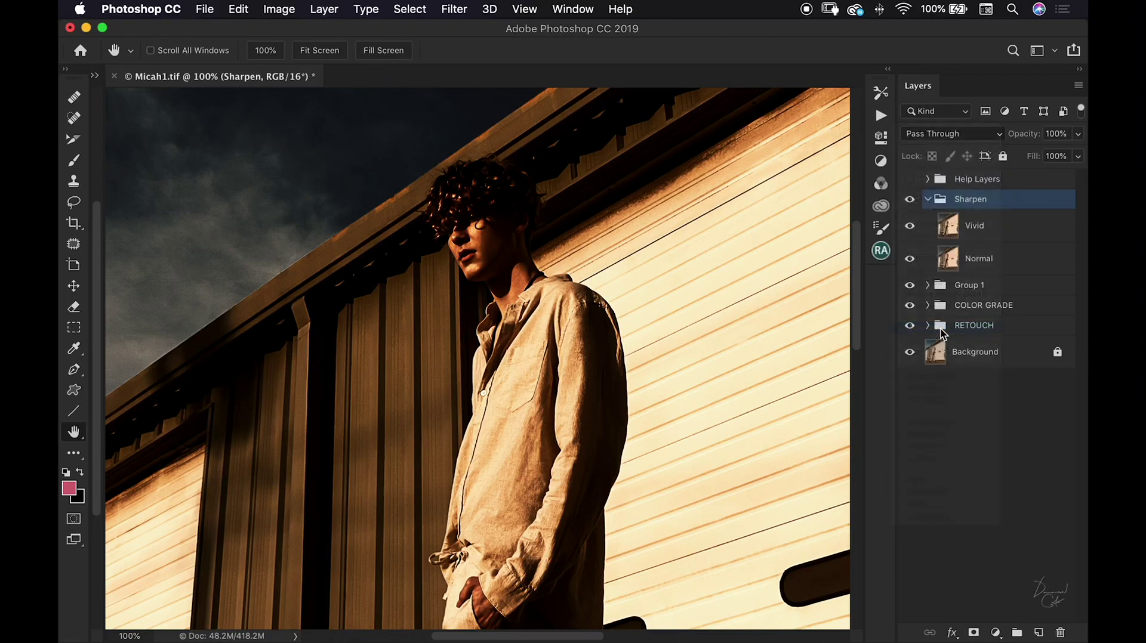
Step: Set the Vivid layer's blend mode to Vivid Light and invert its colours
{"action": "left_click", "coordinate": [949, 231]}
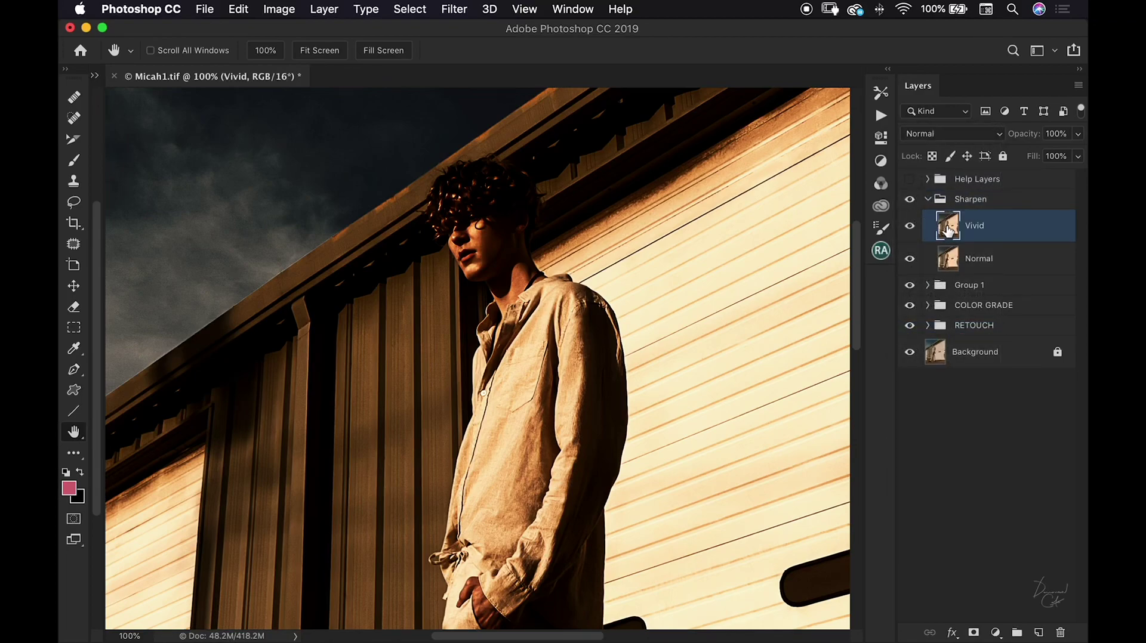
{"action": "left_click", "coordinate": [952, 134]}
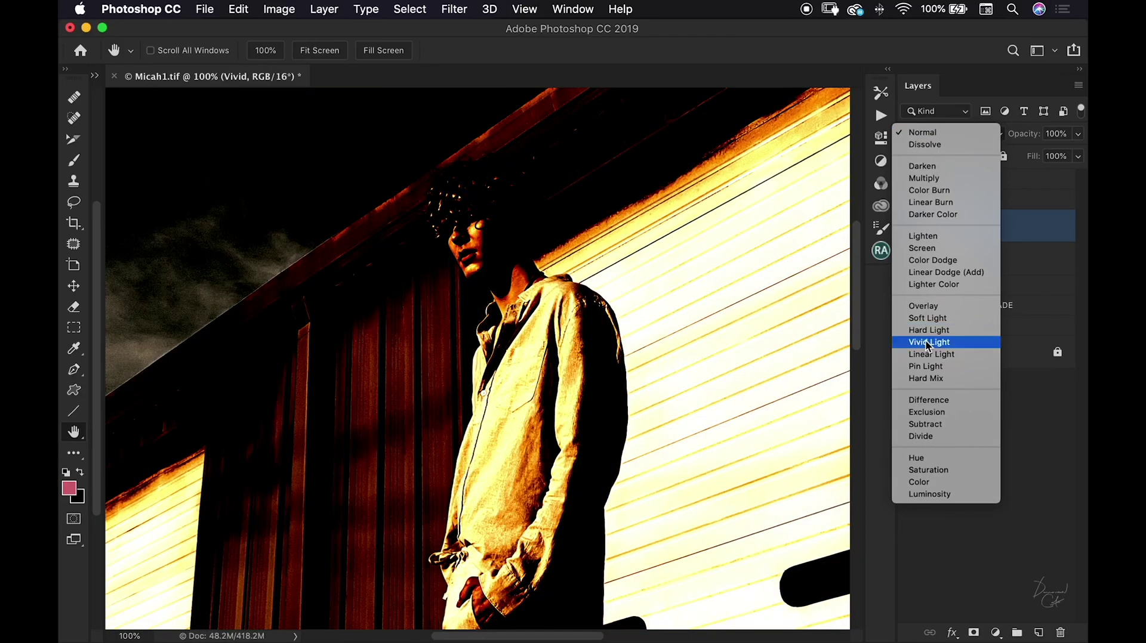
{"action": "left_click", "coordinate": [926, 342]}
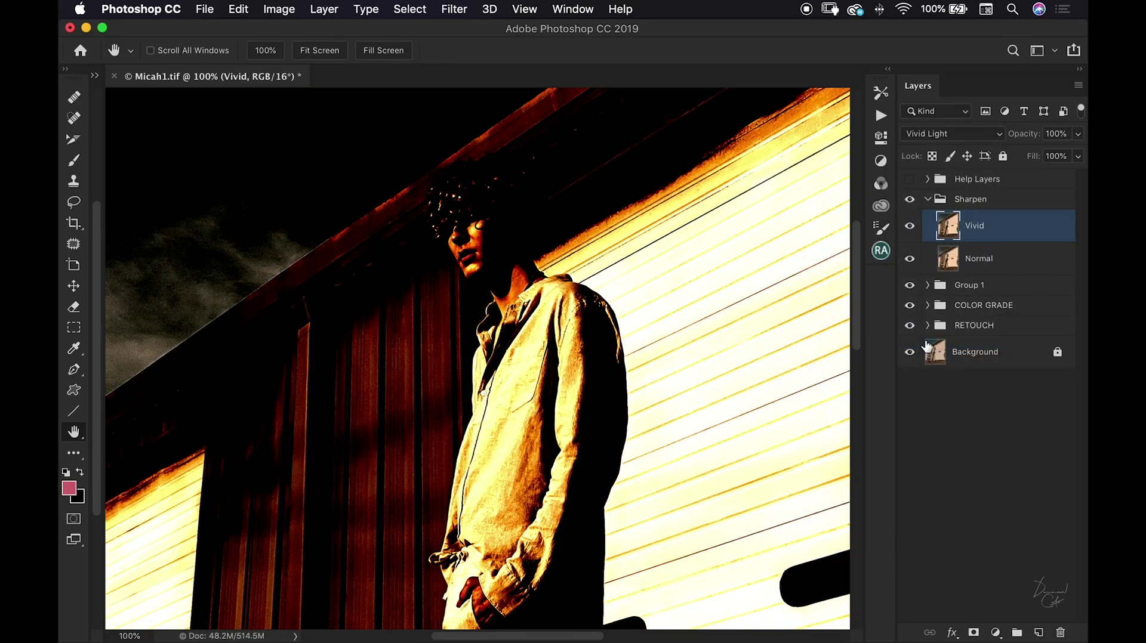
{"action": "key", "text": "super+i"}
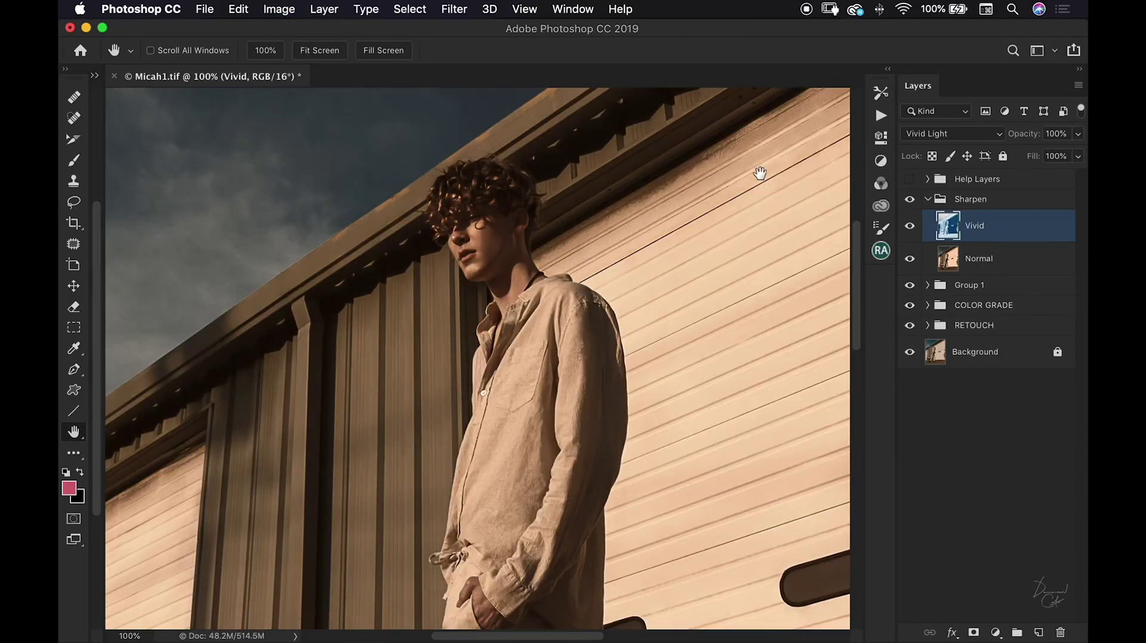
{"action": "left_click", "coordinate": [456, 10]}
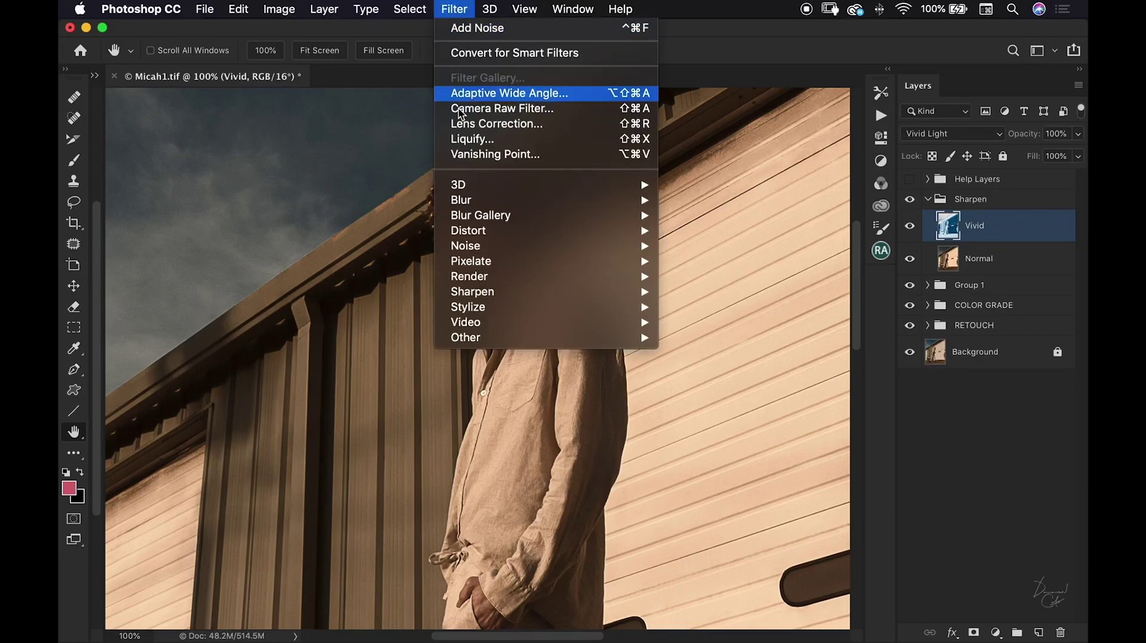
Step: Apply Filter > Blur > Surface Blur to the Vivid layer at Radius 10 px, Threshold 8 levels
{"action": "mouse_move", "coordinate": [476, 200]}
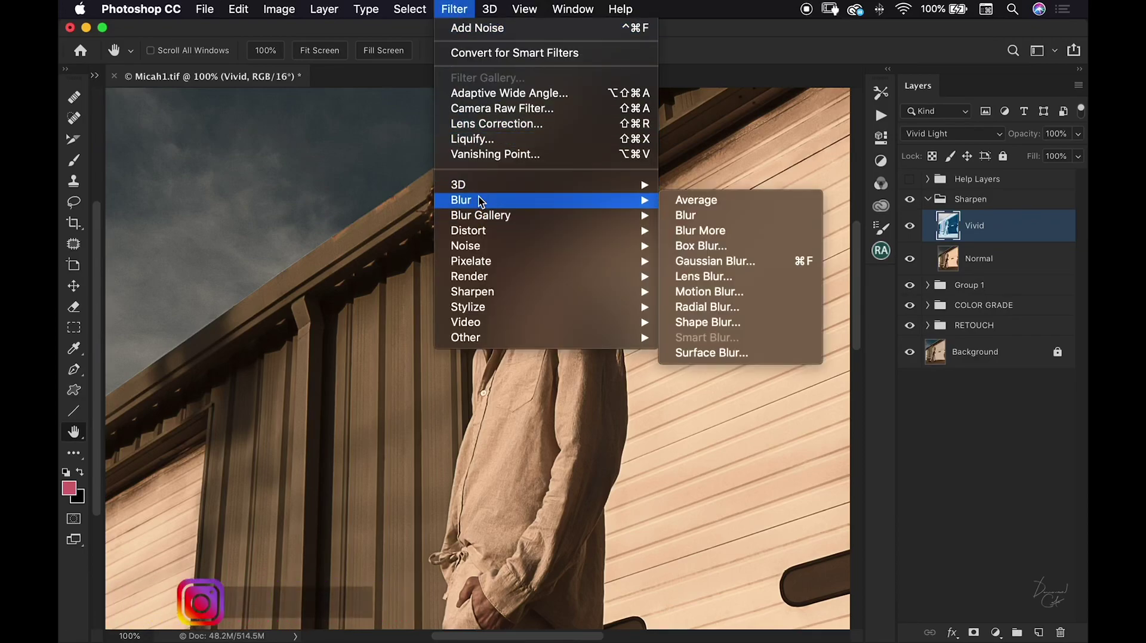
{"action": "left_click", "coordinate": [722, 352]}
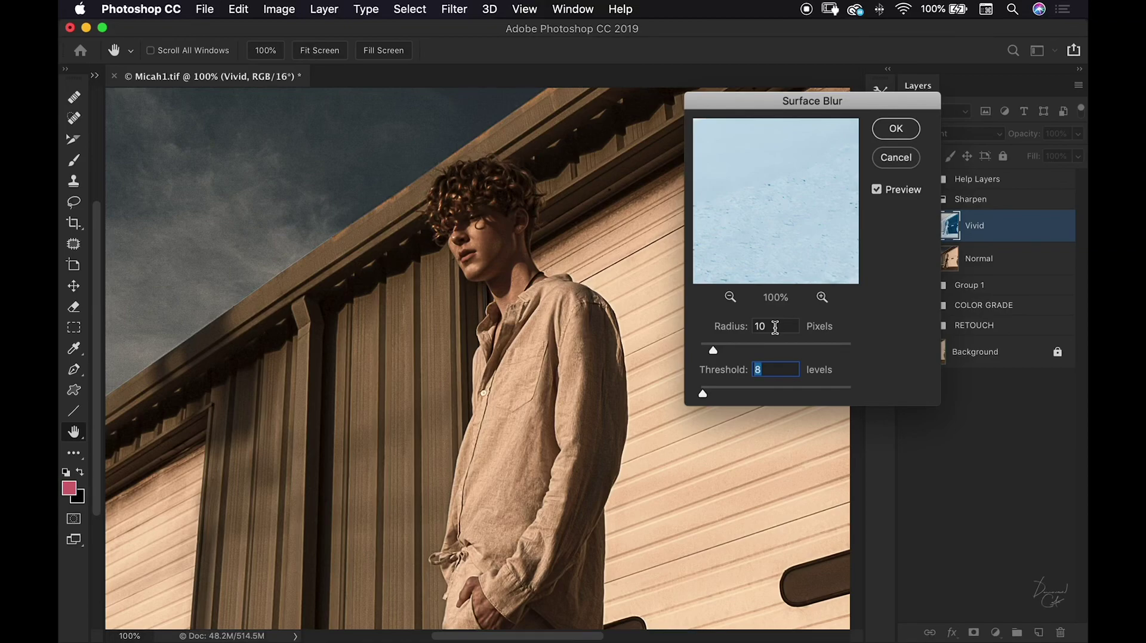
{"action": "left_click", "coordinate": [897, 129]}
Step: Zoom in on the face and toggle the Sharpen group off and on to compare
{"action": "key", "text": "super+equal"}
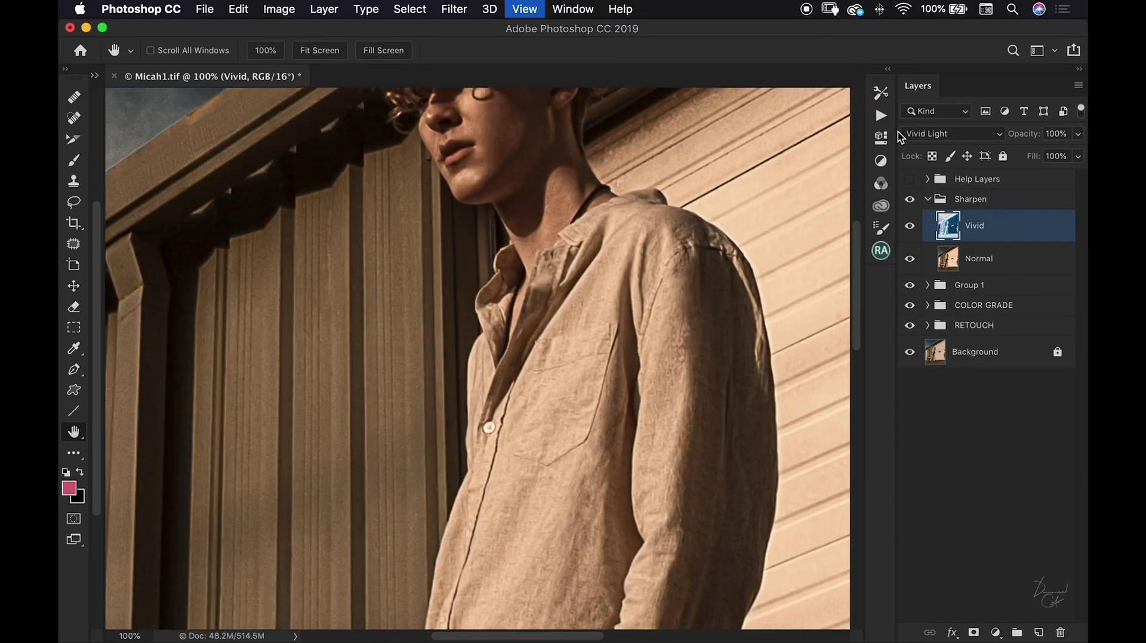
{"action": "left_click_drag", "start_coordinate": [683, 300], "coordinate": [693, 507]}
{"action": "left_click", "coordinate": [909, 200]}
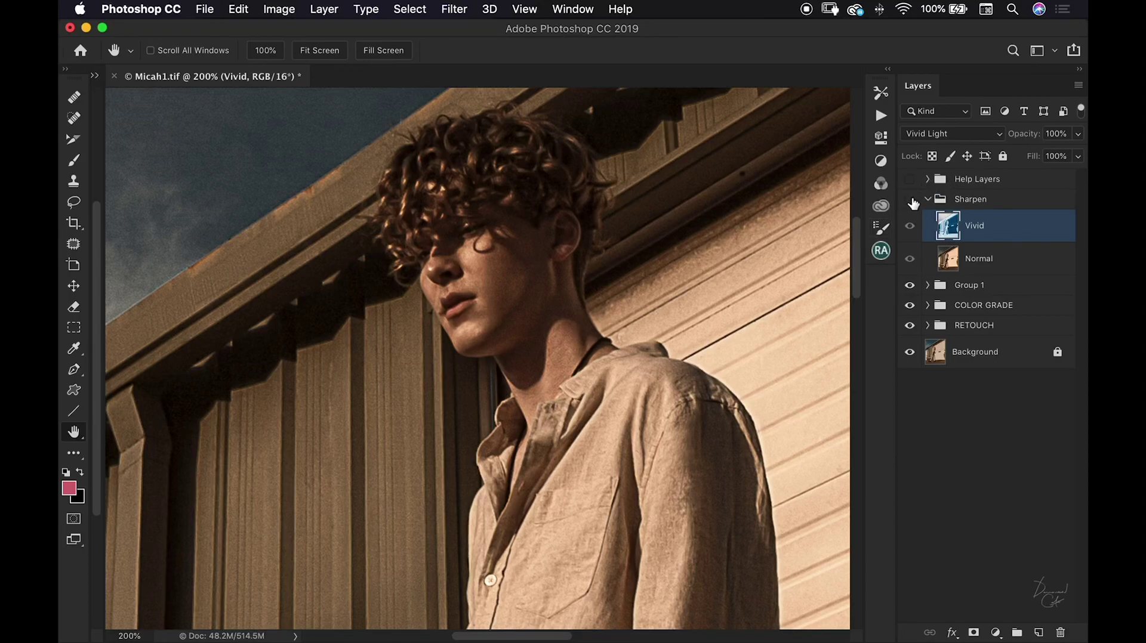
{"action": "left_click", "coordinate": [909, 199]}
{"action": "left_click", "coordinate": [909, 200]}
{"action": "left_click", "coordinate": [910, 200]}
Step: Lower the Sharpen group's opacity to about half and compare it on and off
{"action": "left_click", "coordinate": [986, 202]}
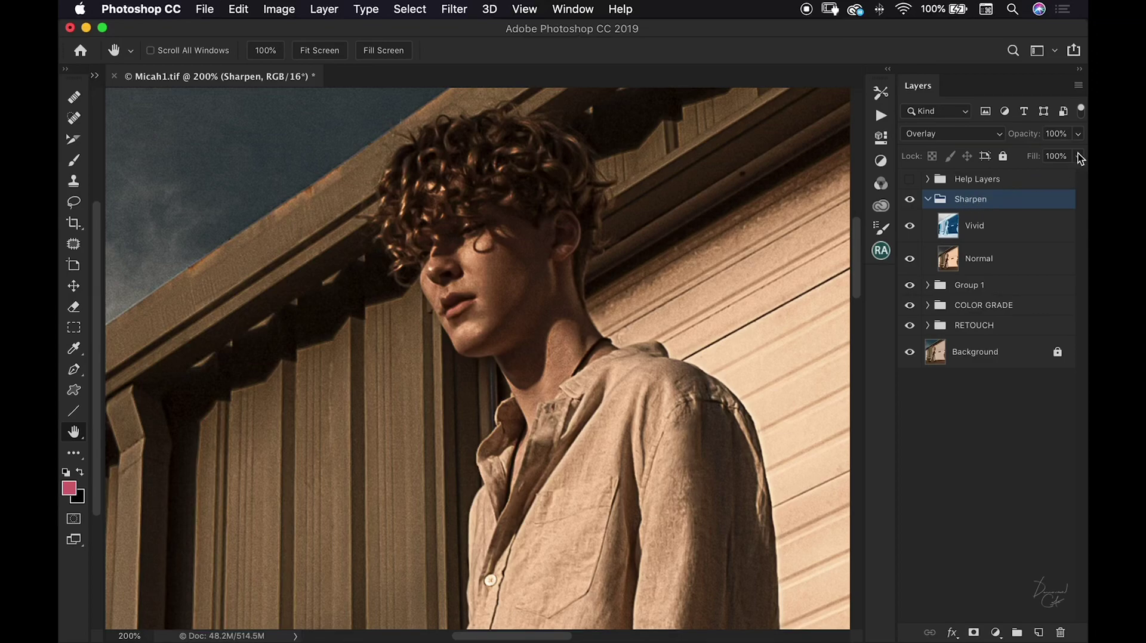
{"action": "left_click", "coordinate": [1079, 134]}
{"action": "left_click_drag", "start_coordinate": [1076, 154], "coordinate": [1039, 157]}
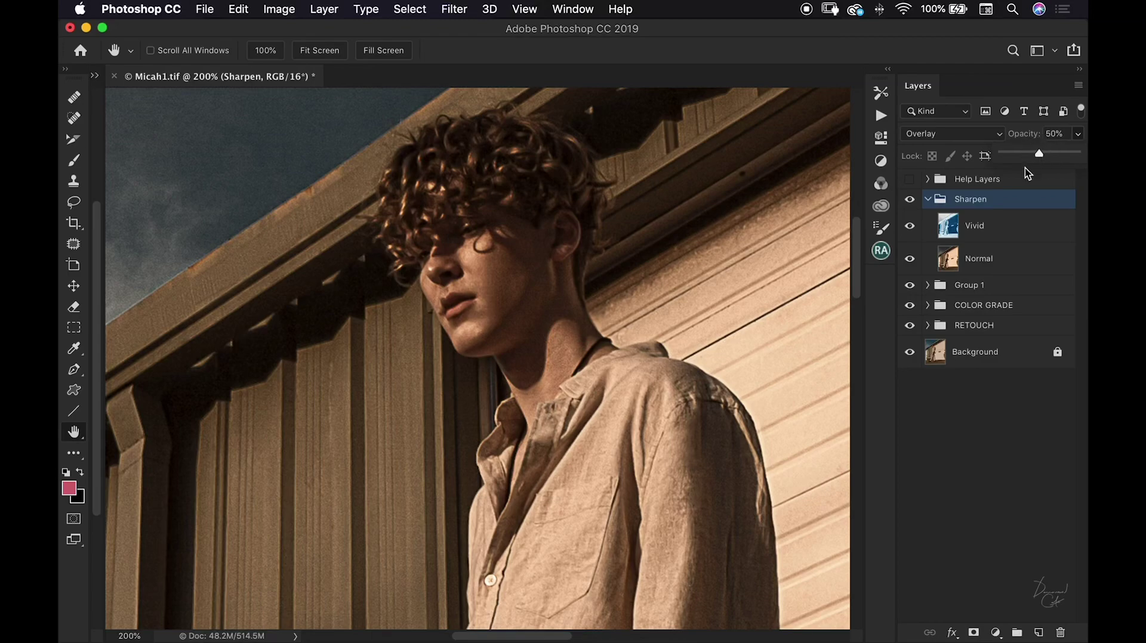
{"action": "left_click", "coordinate": [907, 201]}
{"action": "left_click", "coordinate": [908, 201]}
{"action": "left_click", "coordinate": [908, 201]}
{"action": "left_click", "coordinate": [908, 201]}
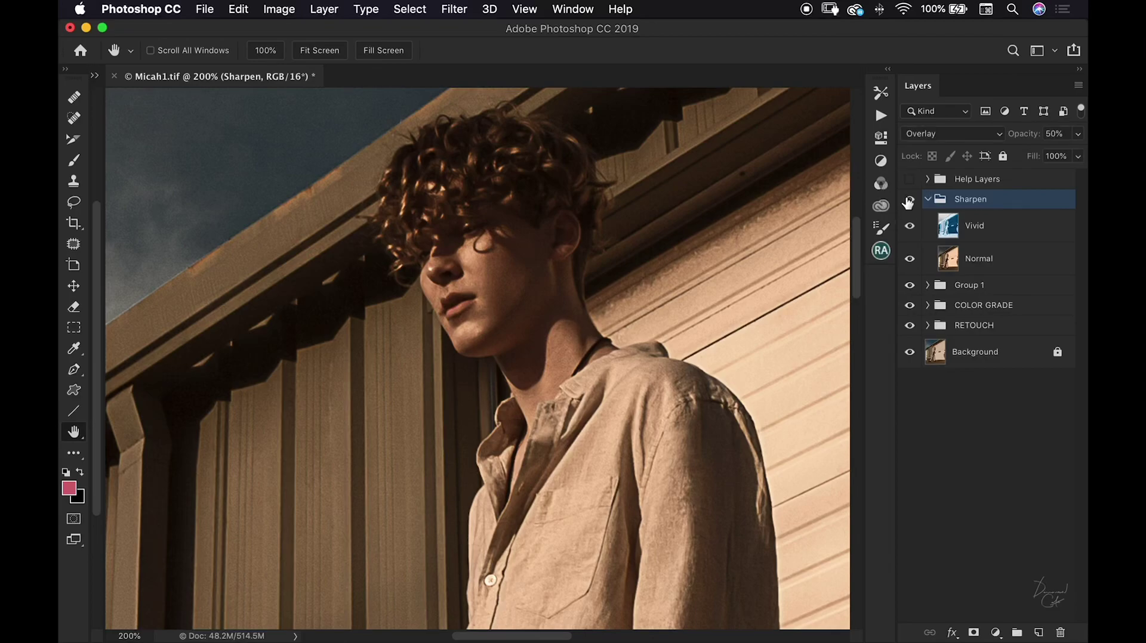
Step: Reduce the Sharpen group's opacity further to 40% and compare it on and off
{"action": "left_click", "coordinate": [1079, 134]}
{"action": "left_click_drag", "start_coordinate": [1040, 154], "coordinate": [1034, 154]}
{"action": "left_click", "coordinate": [909, 203]}
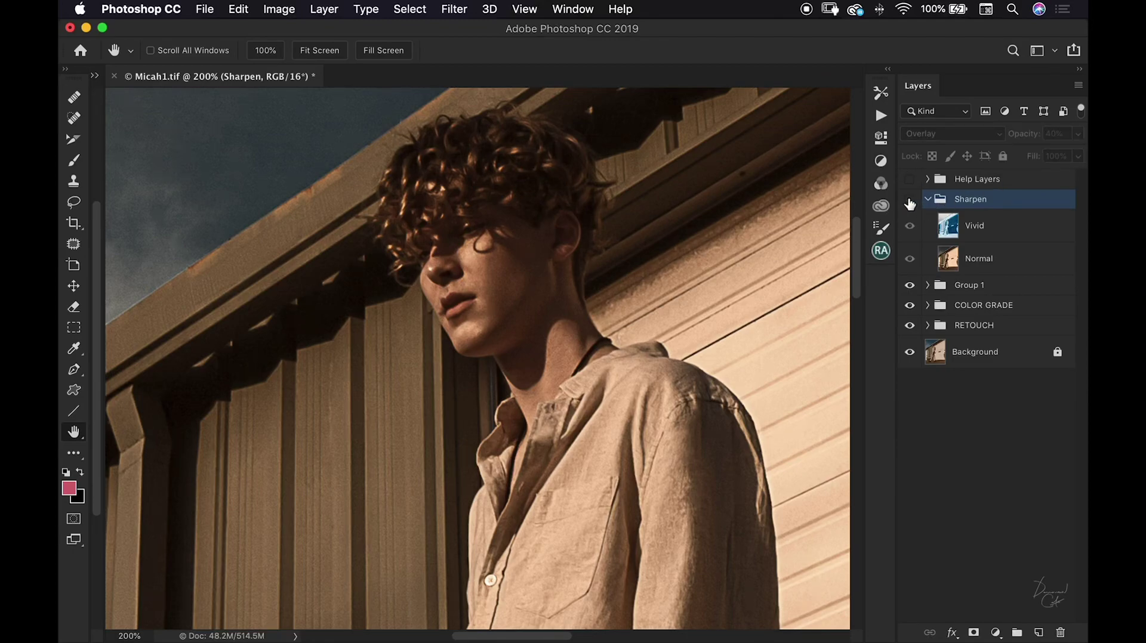
{"action": "left_click", "coordinate": [910, 203]}
{"action": "left_click", "coordinate": [909, 203]}
{"action": "left_click", "coordinate": [909, 202]}
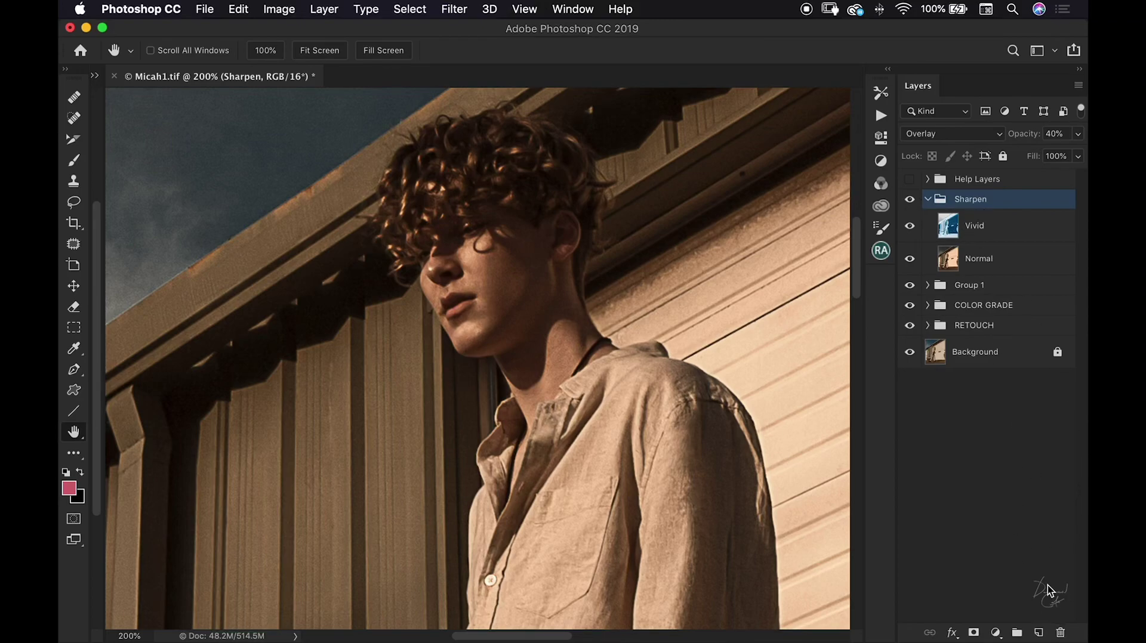
Step: Add a new Layer 1 above the Sharpen group and fill it with 50% Gray
{"action": "left_click", "coordinate": [1038, 632]}
{"action": "left_click_drag", "start_coordinate": [999, 228], "coordinate": [1000, 191]}
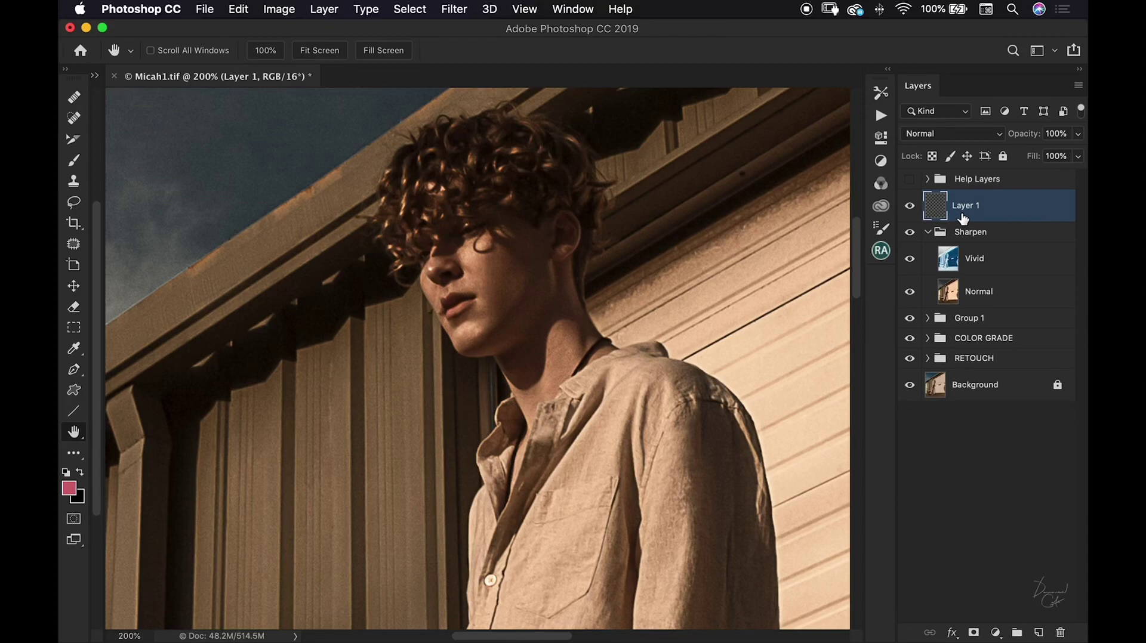
{"action": "left_click", "coordinate": [240, 11]}
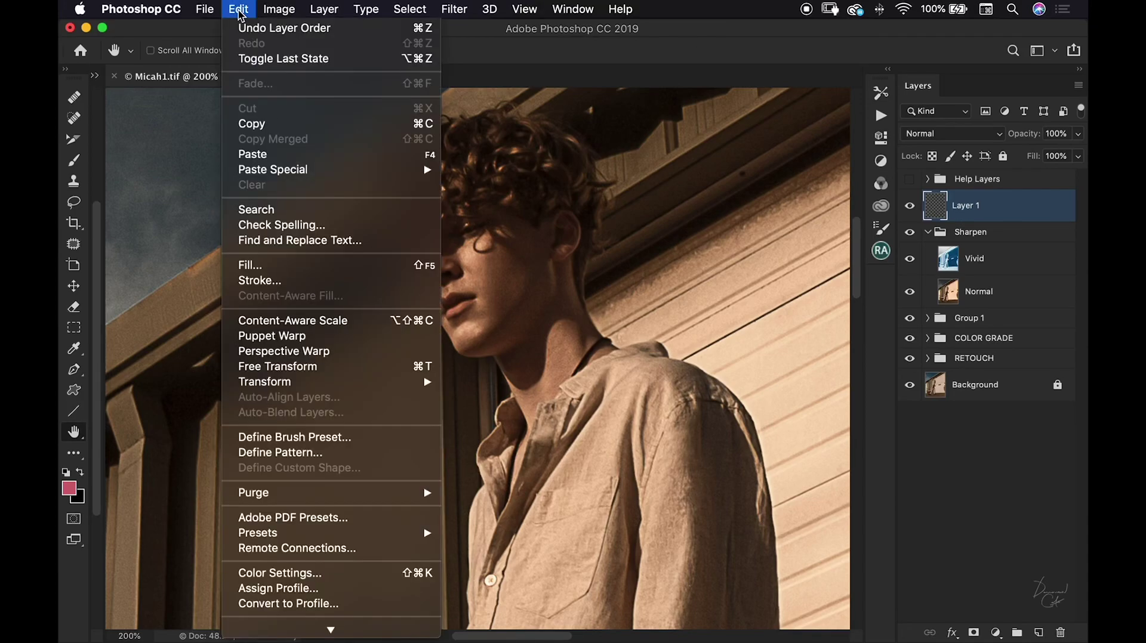
{"action": "left_click", "coordinate": [249, 264]}
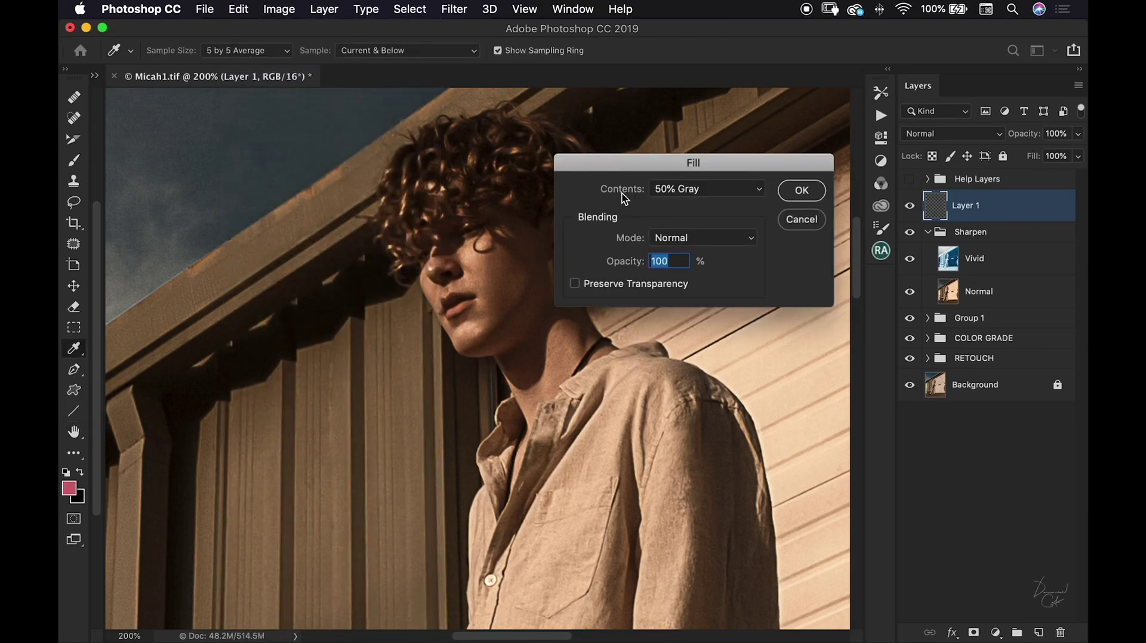
{"action": "left_click", "coordinate": [724, 188]}
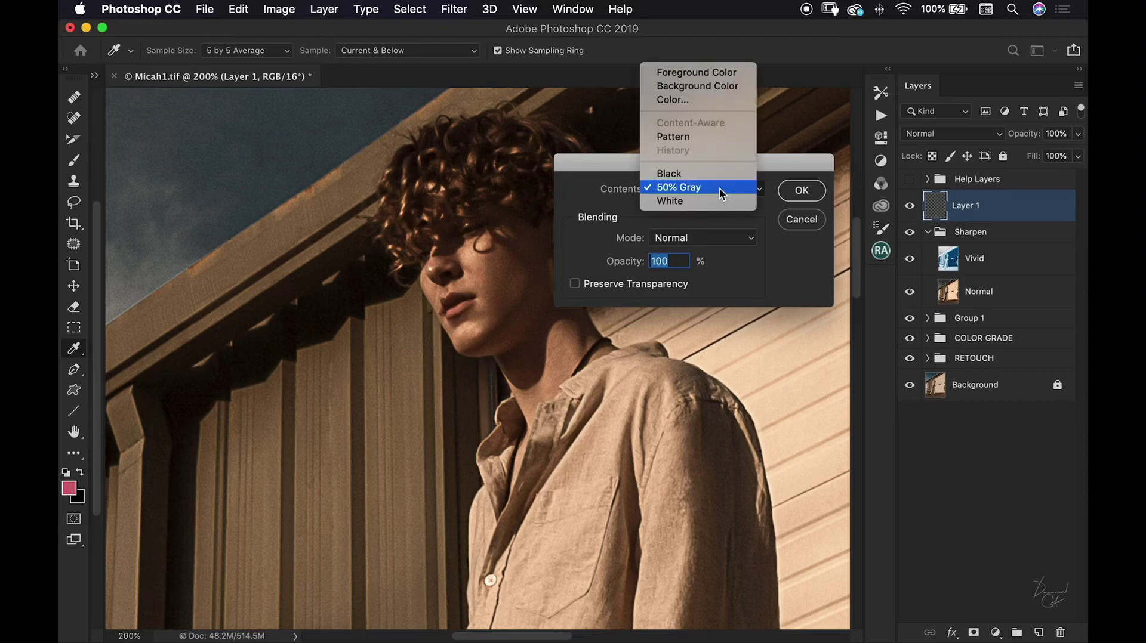
{"action": "left_click", "coordinate": [715, 187]}
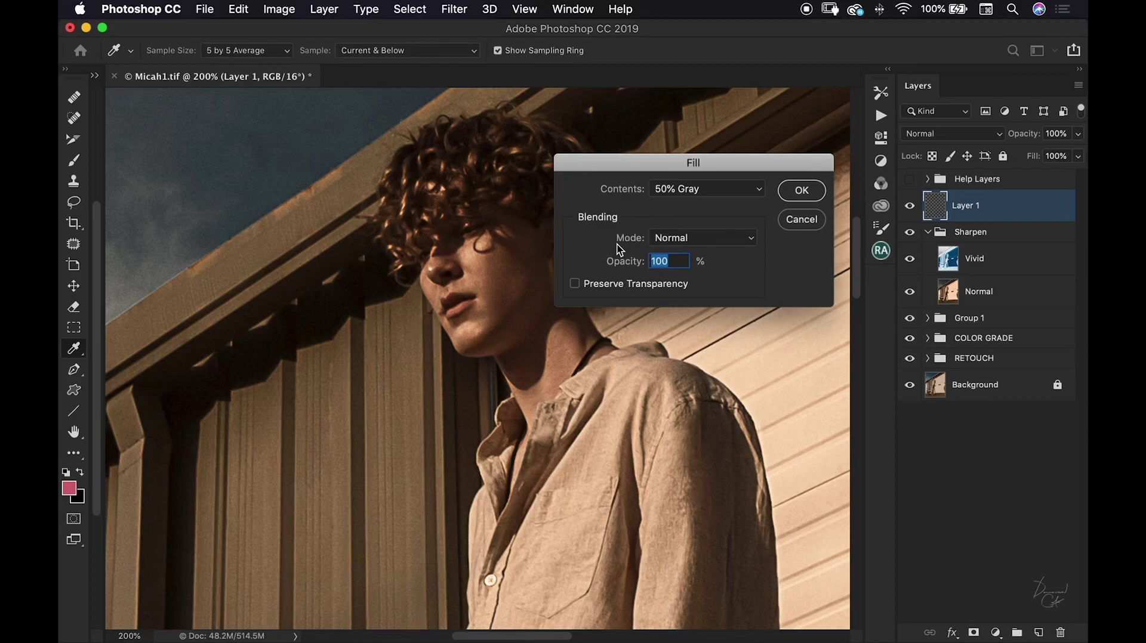
{"action": "left_click", "coordinate": [800, 191]}
{"action": "key", "text": "h"}
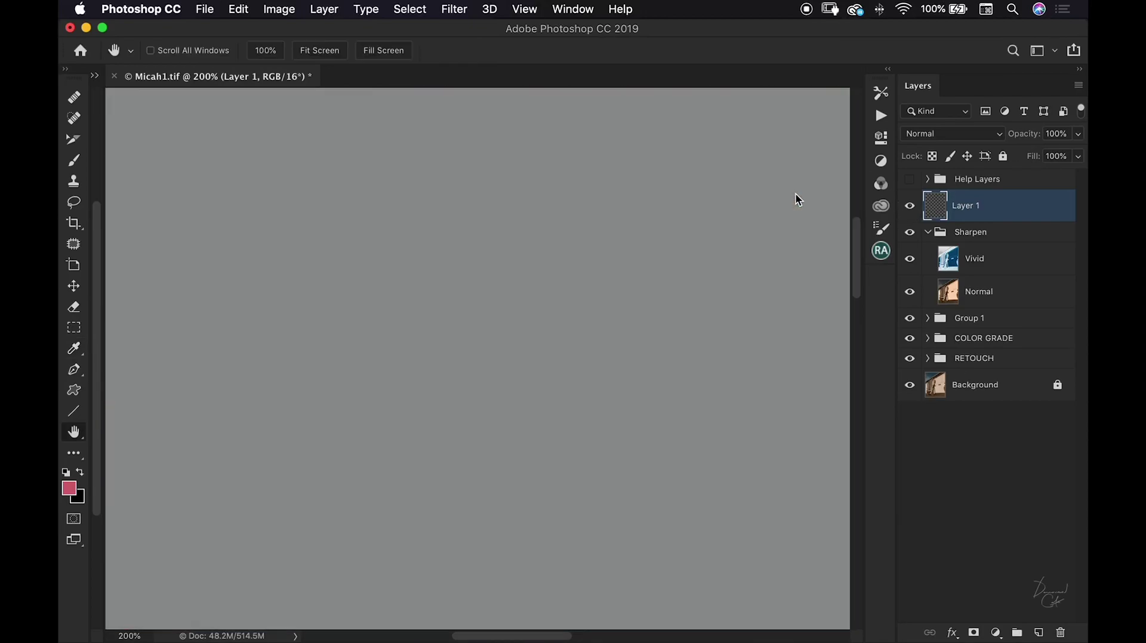
Step: Add Noise to the gray Layer 1: Amount 6%, Gaussian, Monochromatic
{"action": "left_click", "coordinate": [454, 9]}
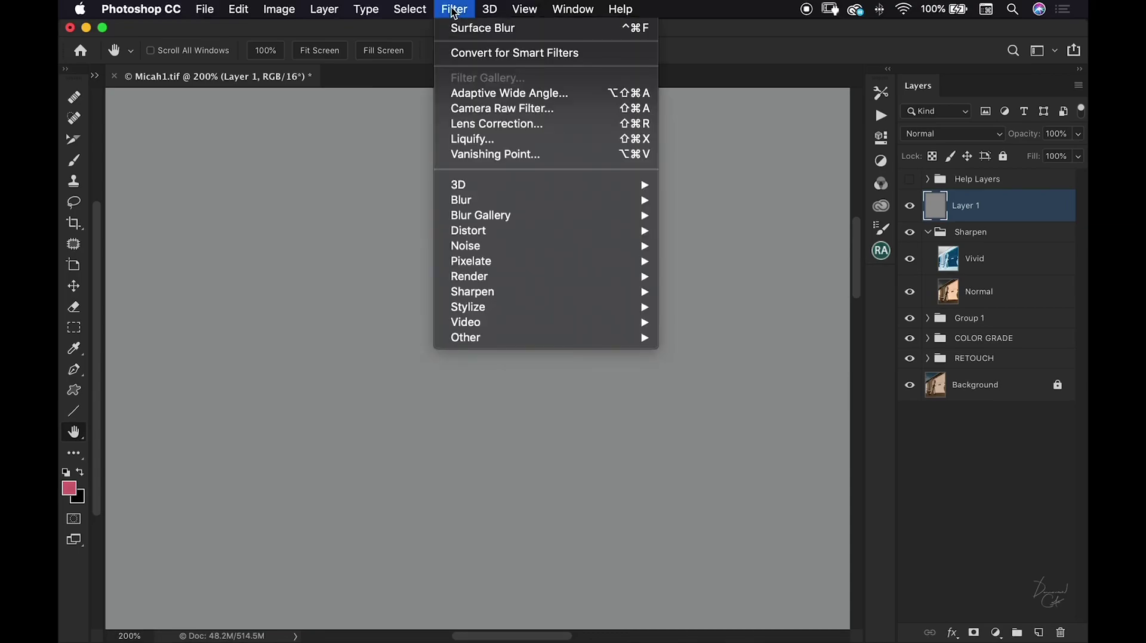
{"action": "mouse_move", "coordinate": [497, 248]}
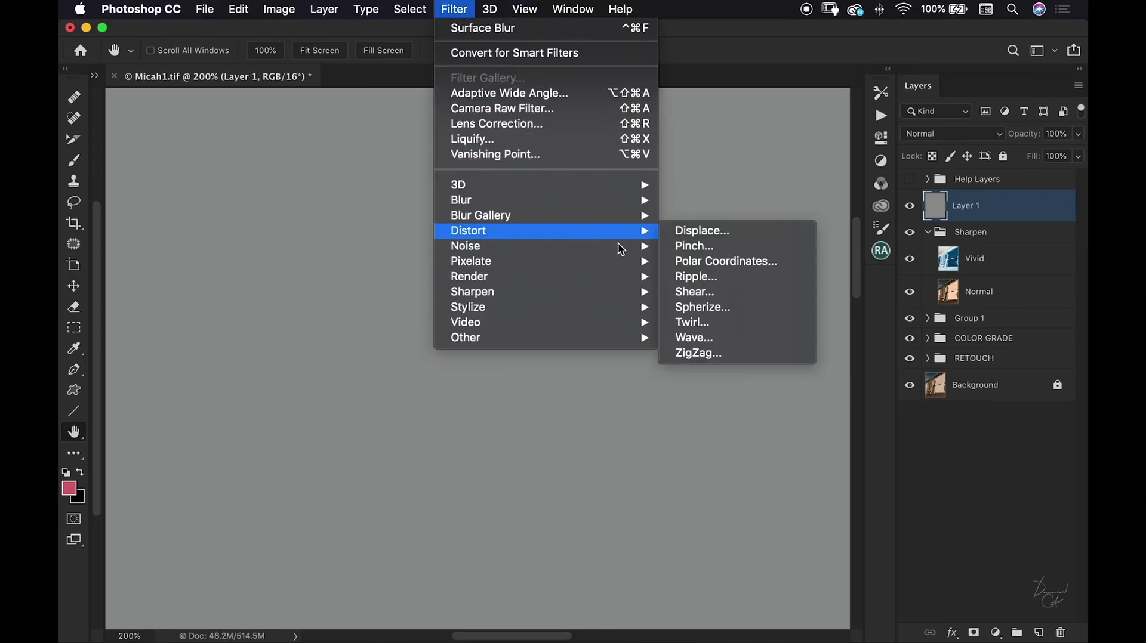
{"action": "left_click", "coordinate": [687, 246]}
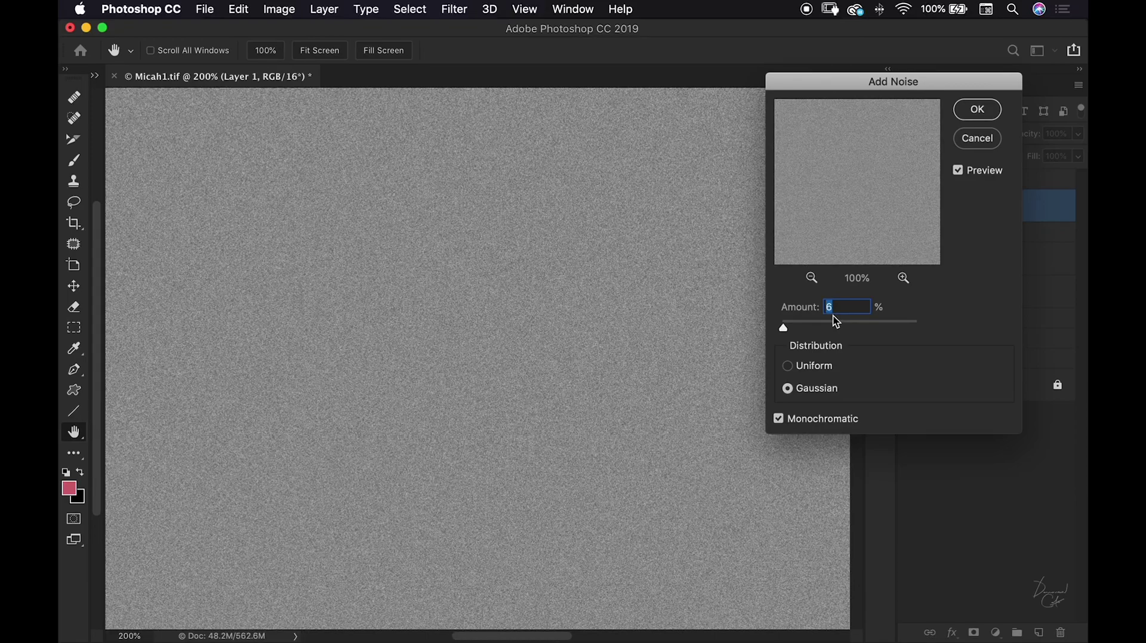
{"action": "left_click", "coordinate": [977, 109]}
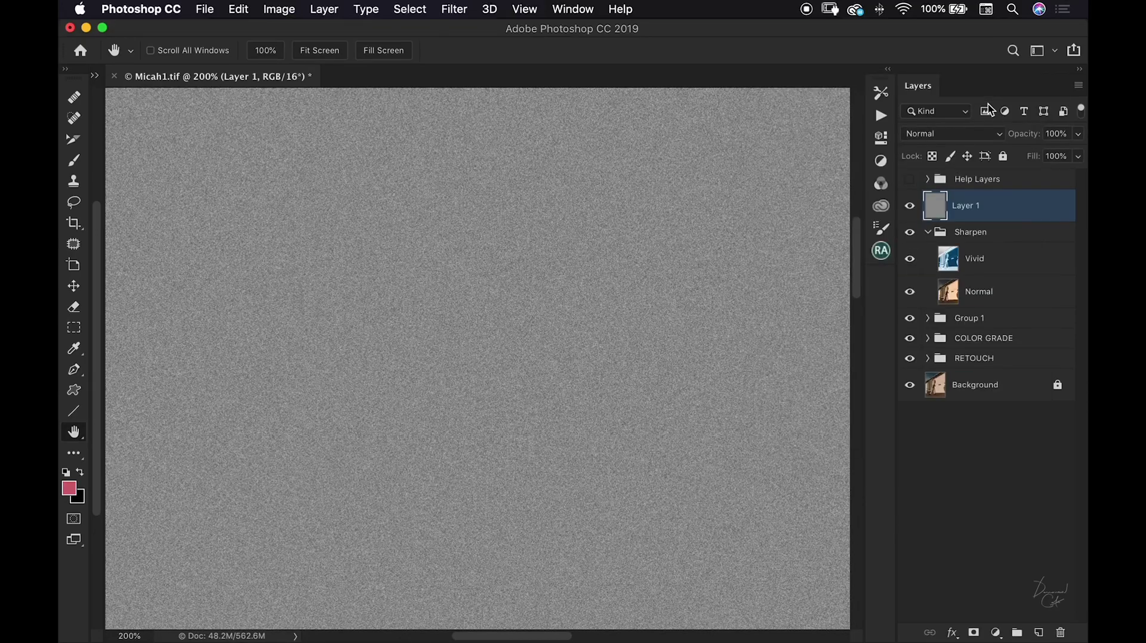
Step: Set Layer 1 to Soft Light at about 46% opacity and compare it on and off
{"action": "left_click", "coordinate": [975, 135]}
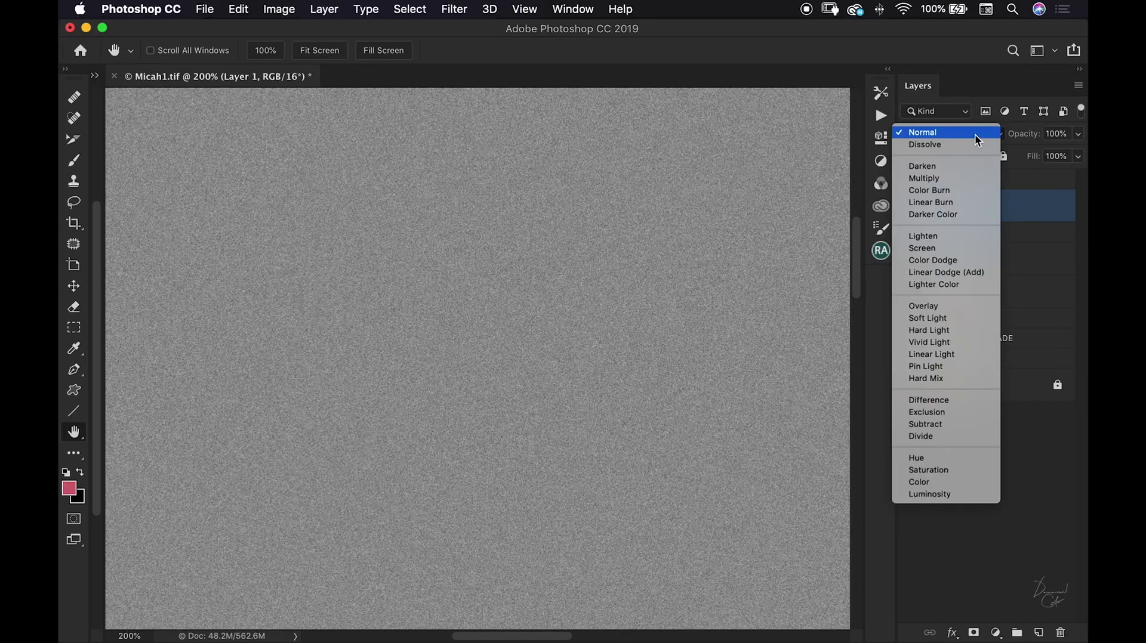
{"action": "left_click", "coordinate": [938, 320]}
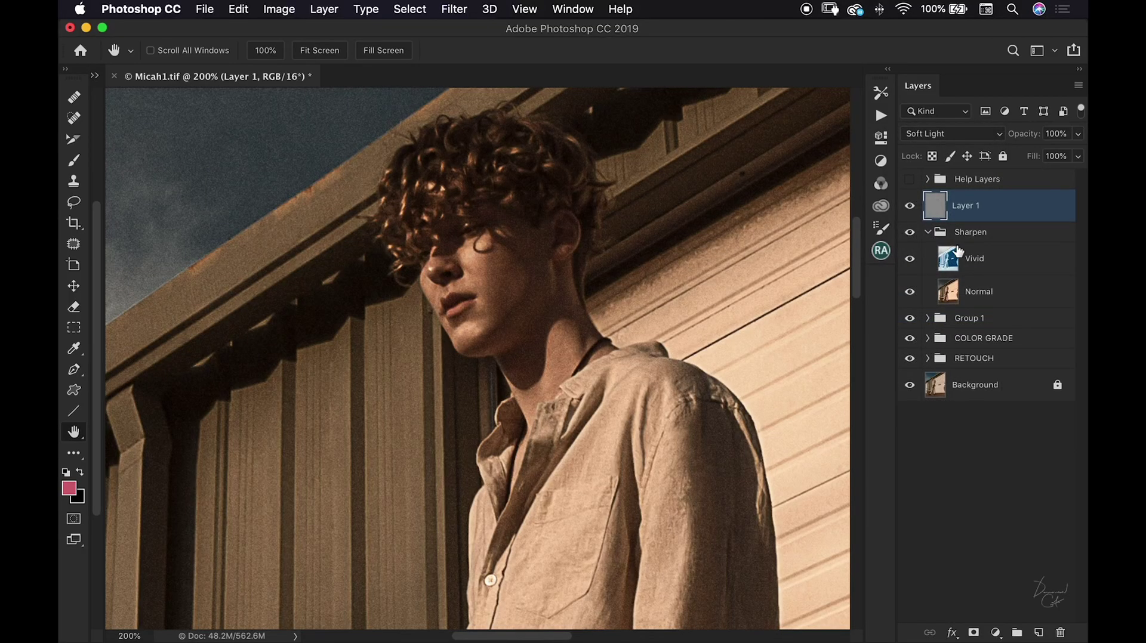
{"action": "left_click_drag", "start_coordinate": [1076, 154], "coordinate": [1033, 155]}
{"action": "left_click", "coordinate": [909, 207]}
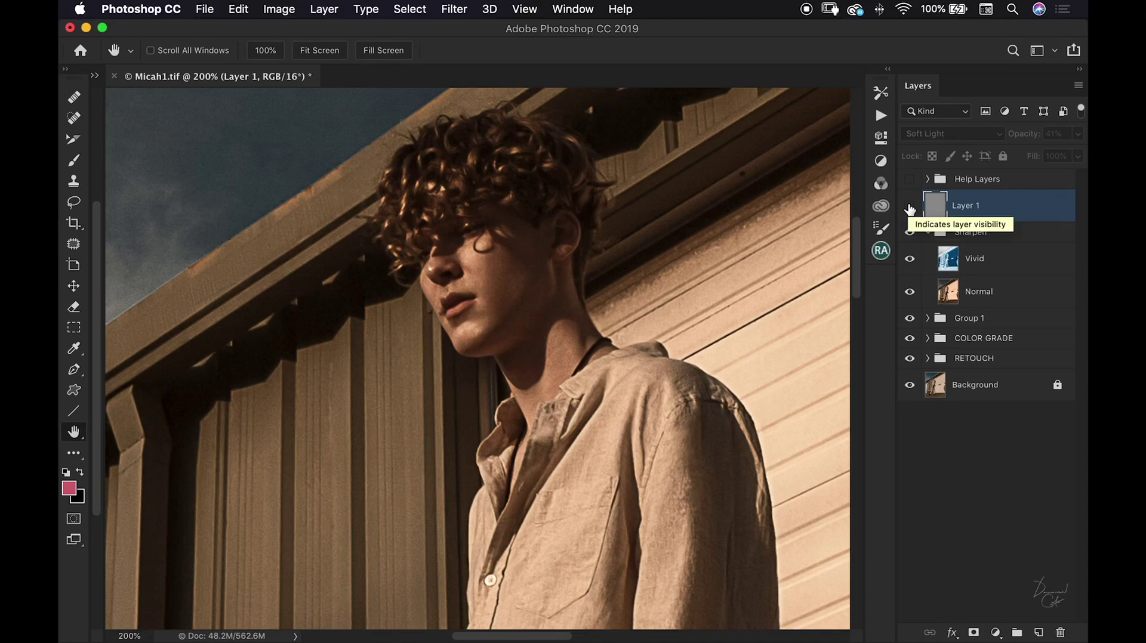
{"action": "left_click", "coordinate": [909, 208]}
Step: Reduce the grain layer's opacity to 34% and compare it with the whole photo in view
{"action": "left_click", "coordinate": [1078, 135]}
{"action": "left_click_drag", "start_coordinate": [1033, 157], "coordinate": [1025, 157]}
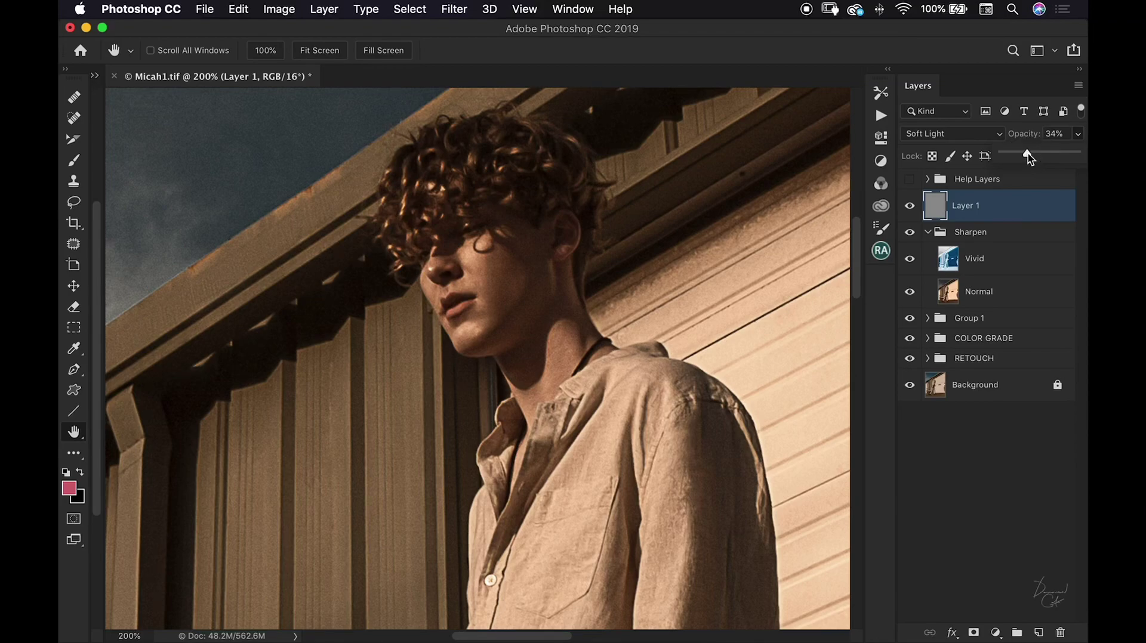
{"action": "left_click", "coordinate": [909, 206]}
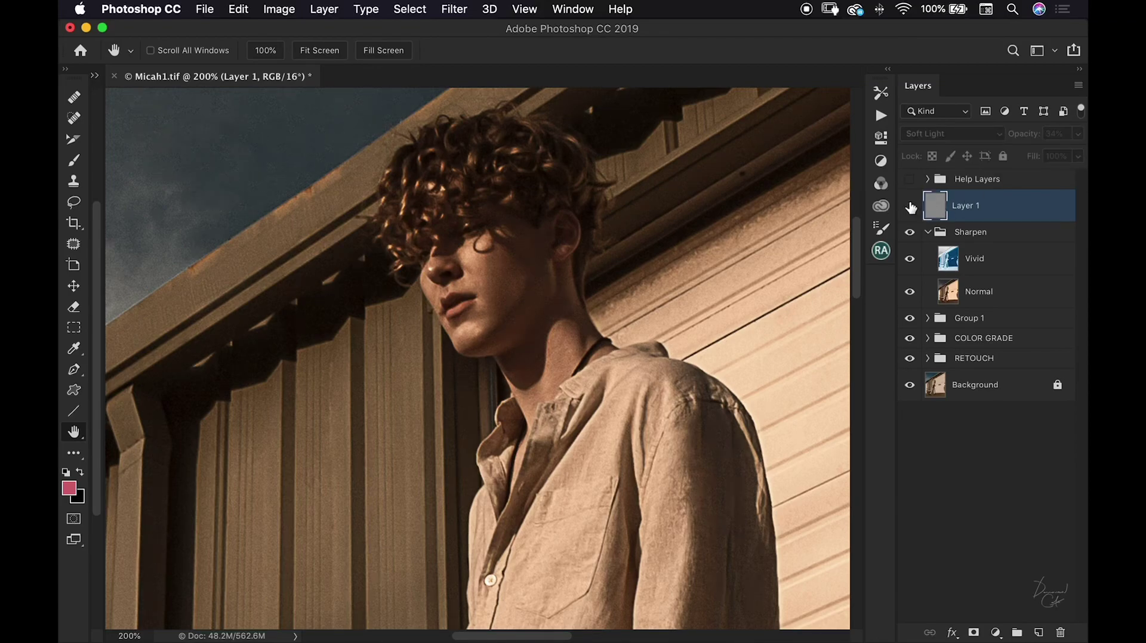
{"action": "left_click", "coordinate": [910, 207]}
{"action": "left_click", "coordinate": [909, 207]}
{"action": "key", "text": "super+0"}
{"action": "left_click", "coordinate": [909, 206]}
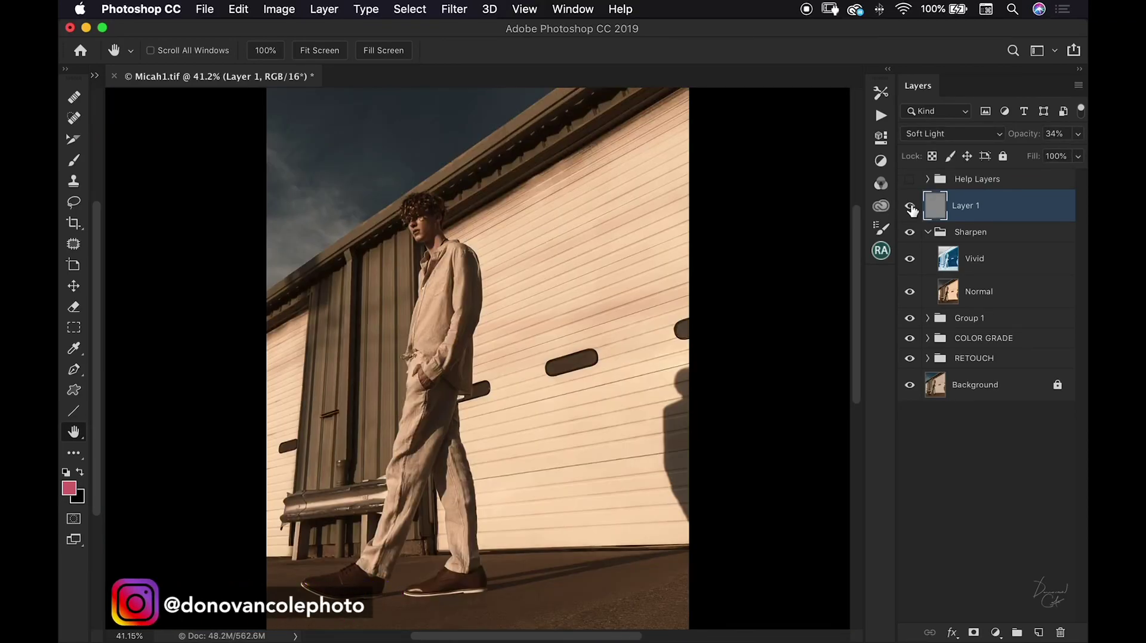